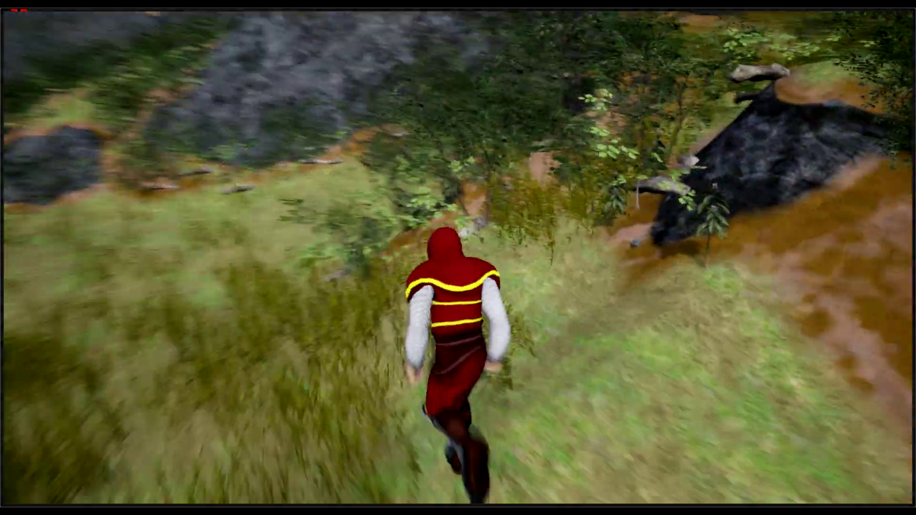
# End the play session and paint the No Grass layer over the grassy valley floor of the landscape.
pyautogui.press('F11')
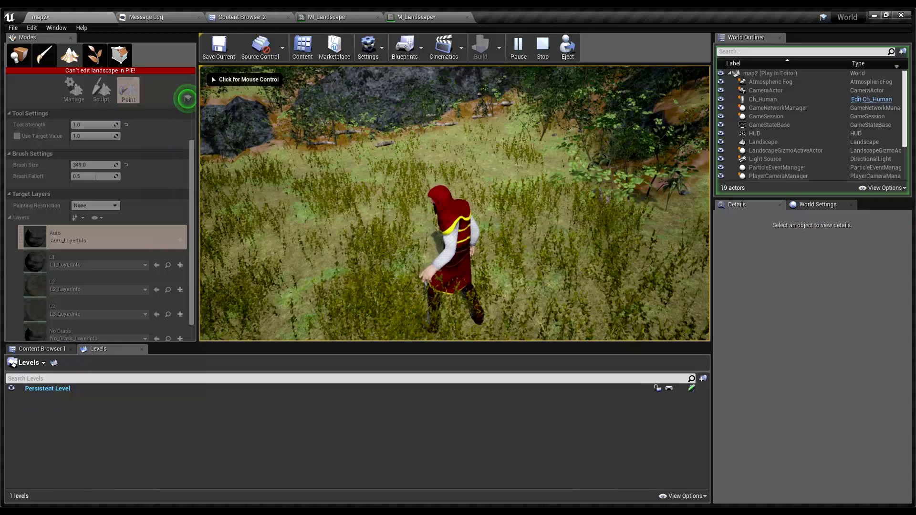
pyautogui.press('Escape')
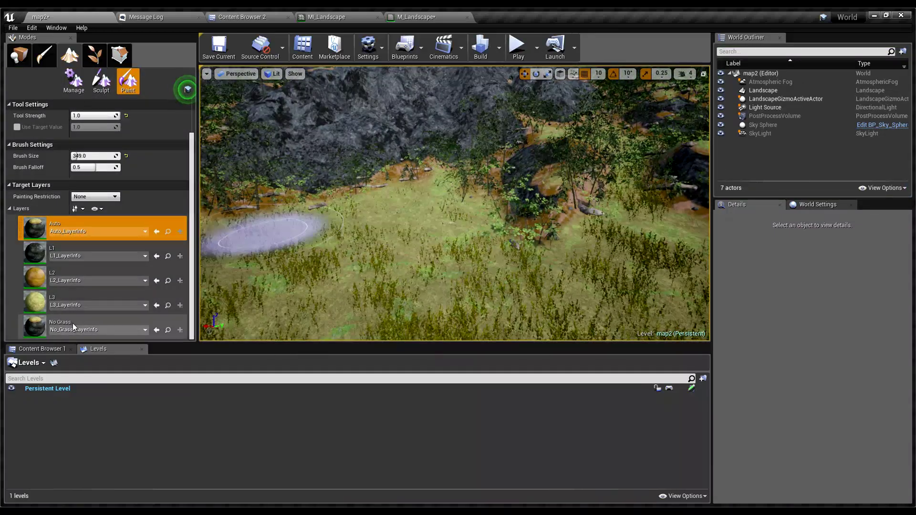
pyautogui.click(95, 326)
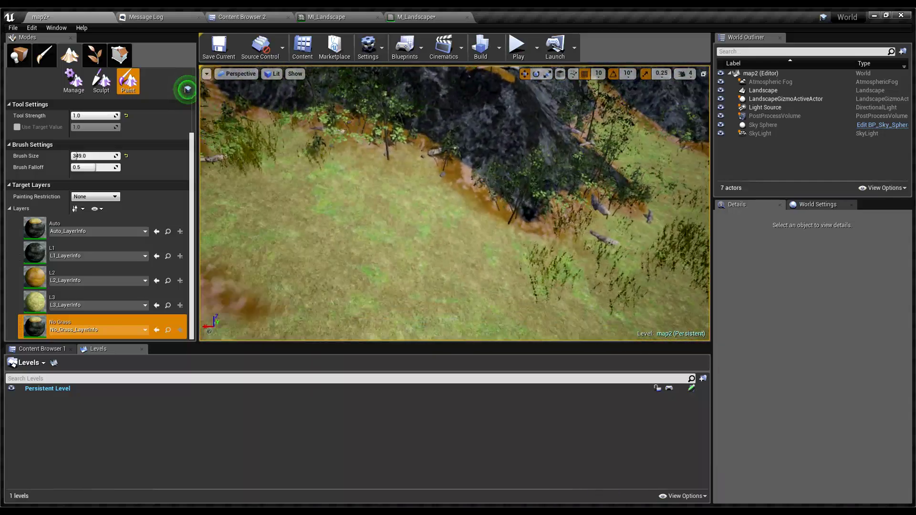
pyautogui.moveTo(465, 219)
pyautogui.mouseDown(button='right')
pyautogui.moveTo(466, 206)
pyautogui.moveTo(539, 213)
pyautogui.mouseUp(button='right')
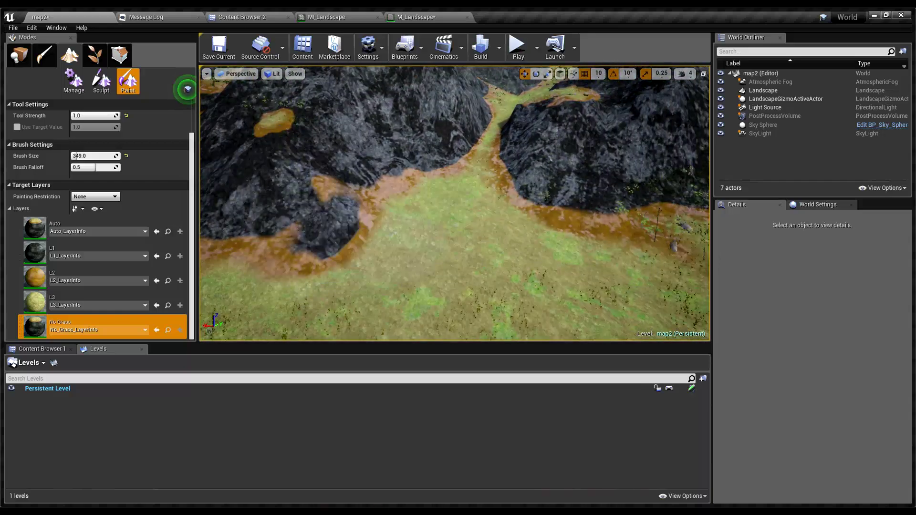
pyautogui.moveTo(579, 261); pyautogui.dragTo(632, 241, button='right')
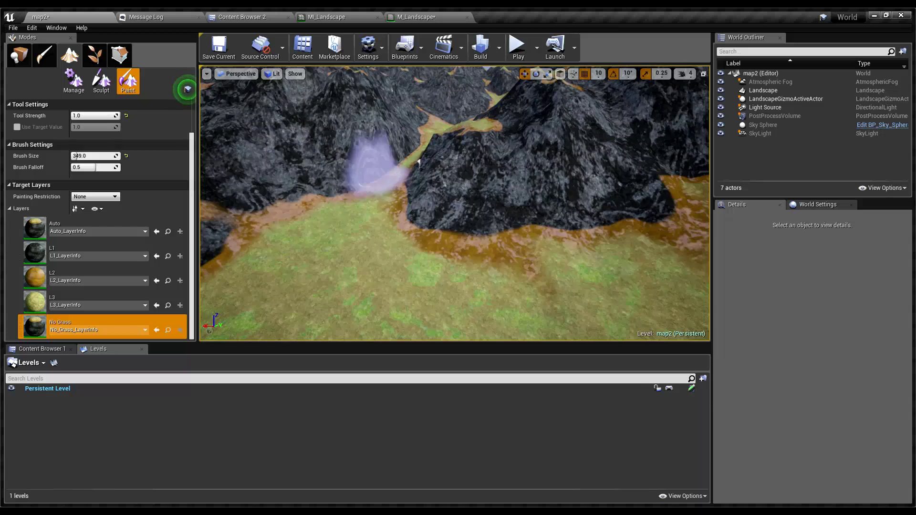
pyautogui.moveTo(396, 195)
pyautogui.mouseDown(button='right')
pyautogui.moveTo(348, 169)
pyautogui.moveTo(267, 183)
pyautogui.mouseUp(button='right')
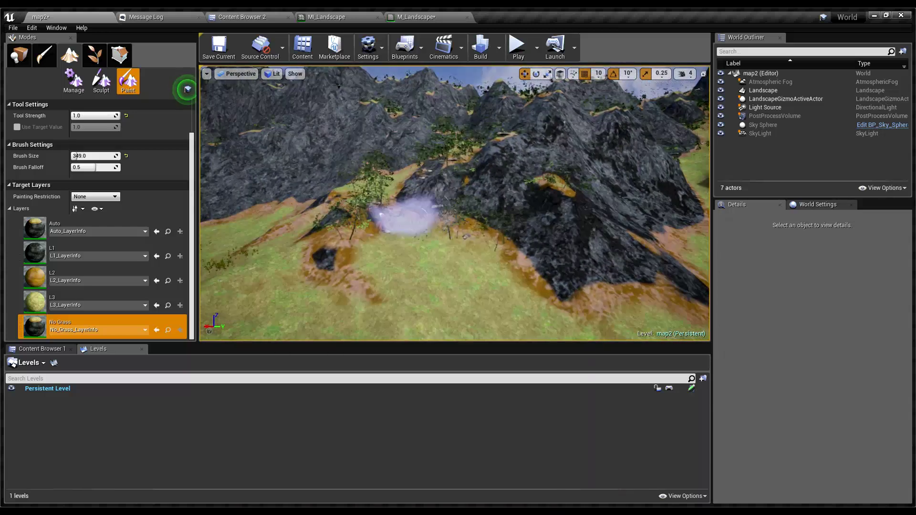
pyautogui.moveTo(409, 210)
pyautogui.mouseDown()
pyautogui.moveTo(505, 224)
pyautogui.moveTo(439, 256)
pyautogui.mouseUp()
pyautogui.moveTo(439, 256); pyautogui.dragTo(439, 291, button='right')
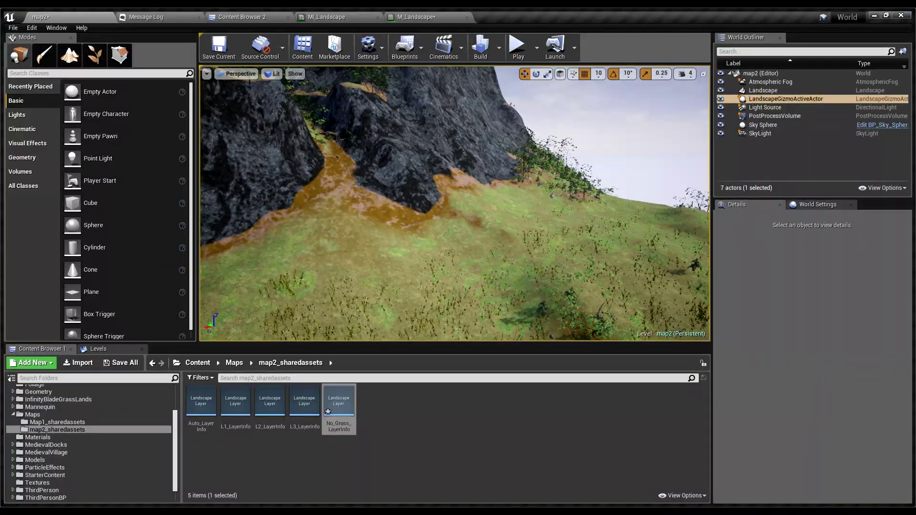
# Open the landscape's material instance MI_Landscape, and from it open the parent material M_Landscape.
pyautogui.moveTo(454, 204); pyautogui.dragTo(442, 238, button='right')
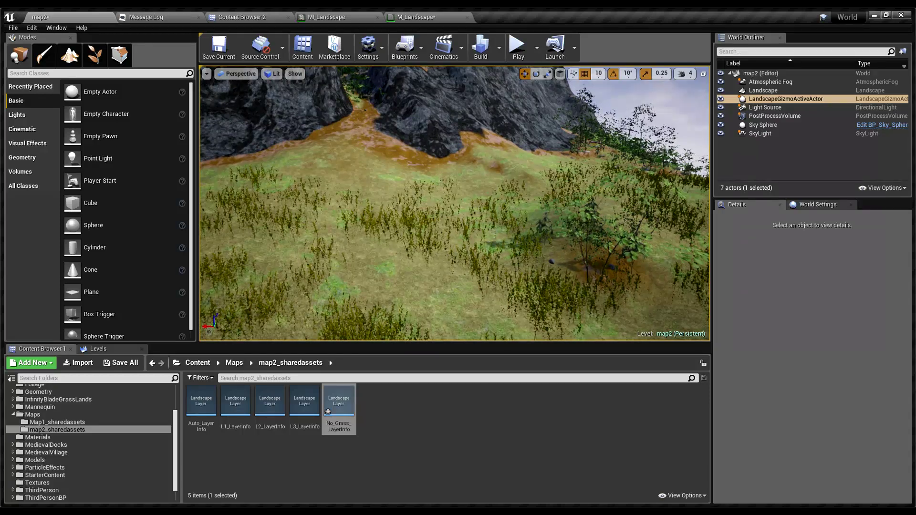
pyautogui.click(764, 90)
pyautogui.doubleClick(806, 337)
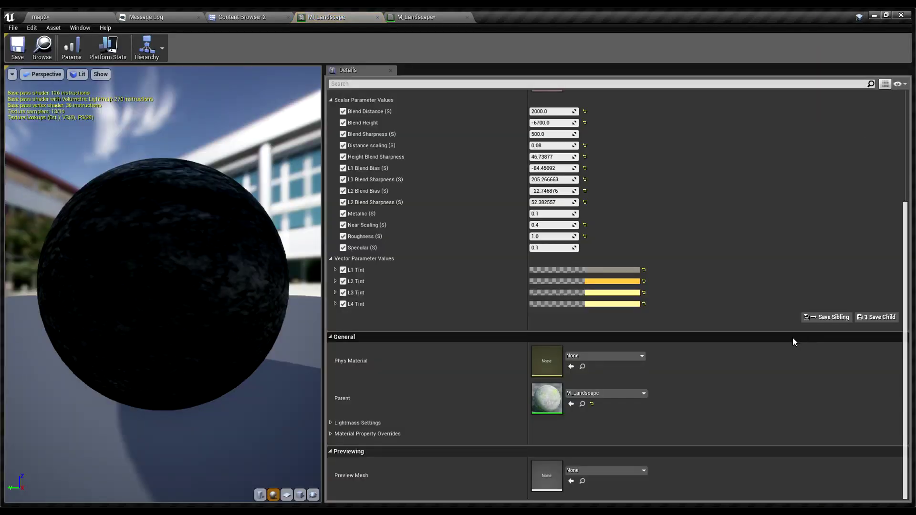
pyautogui.doubleClick(547, 399)
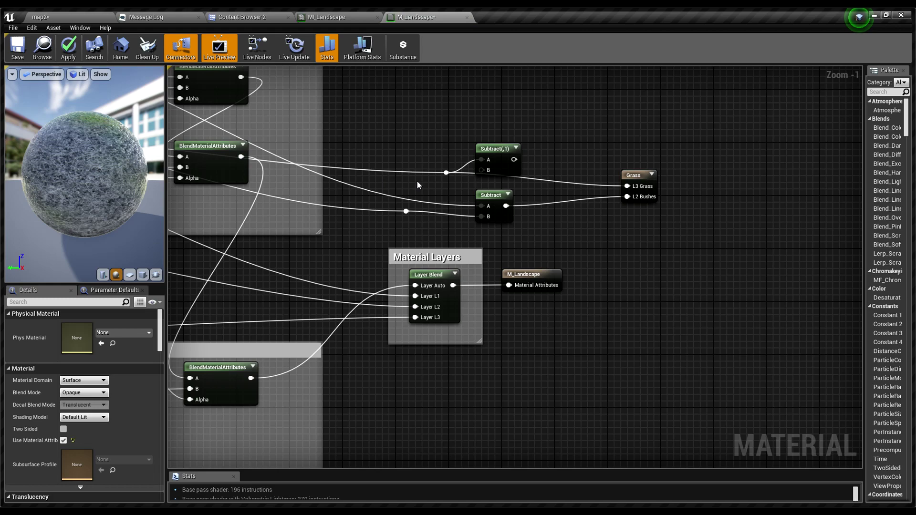
# Add a fifth layer to the Layer Blend node in Material Layers and name it No Grass.
pyautogui.scroll(1, 396, 185)
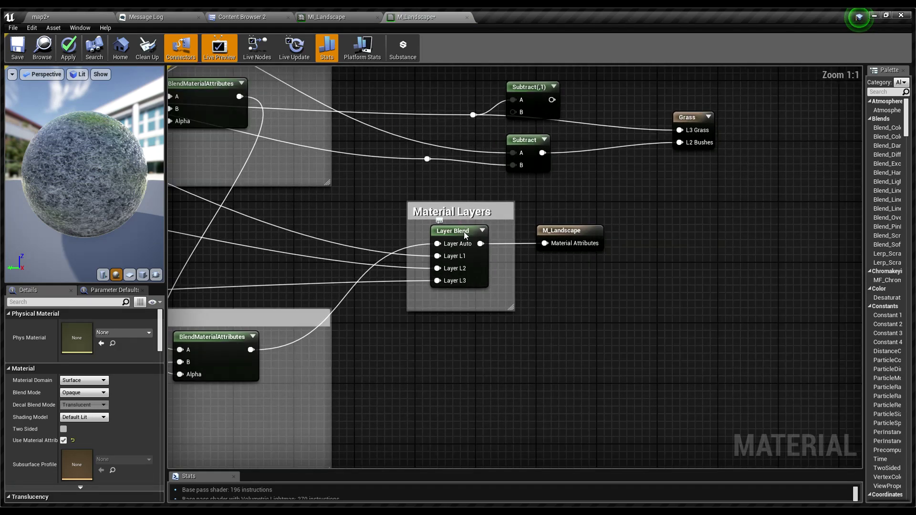
pyautogui.click(453, 231)
pyautogui.scroll(-2, 81, 397)
pyautogui.scroll(2, 109, 426)
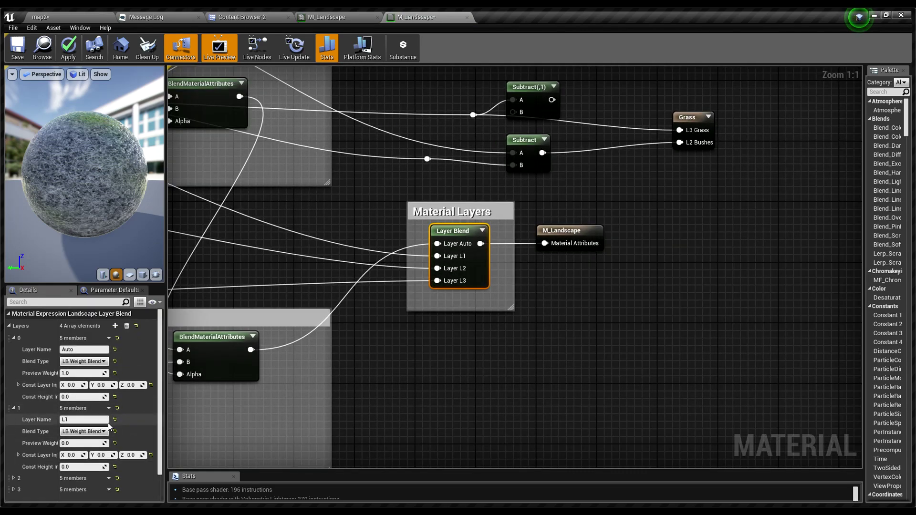
pyautogui.click(115, 326)
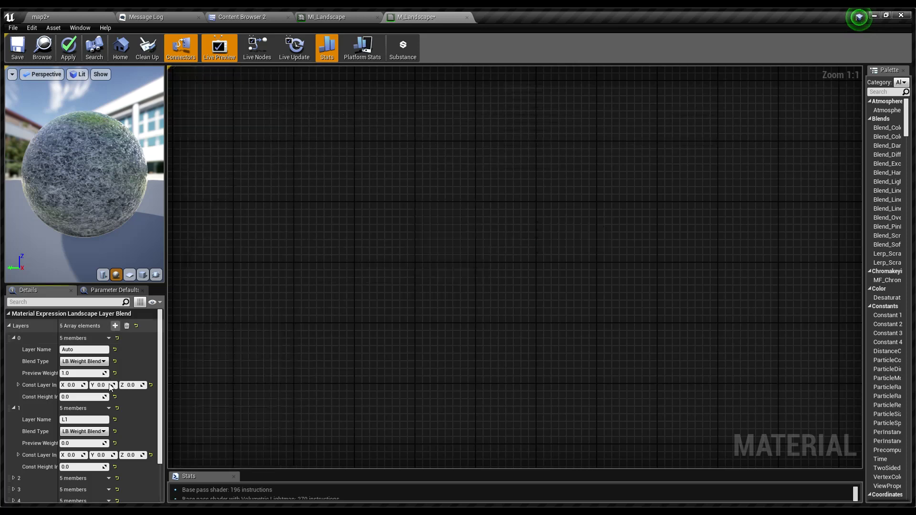
pyautogui.scroll(-2, 108, 437)
pyautogui.click(14, 462)
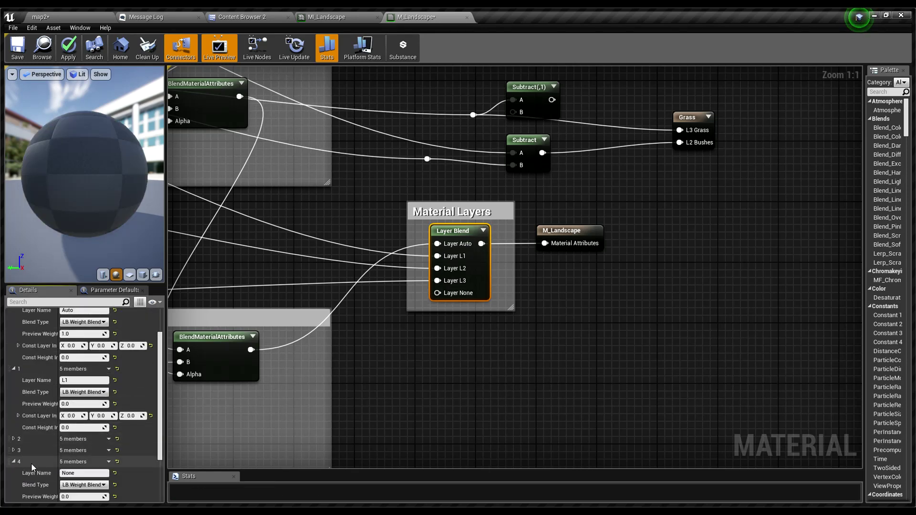
pyautogui.click(71, 473)
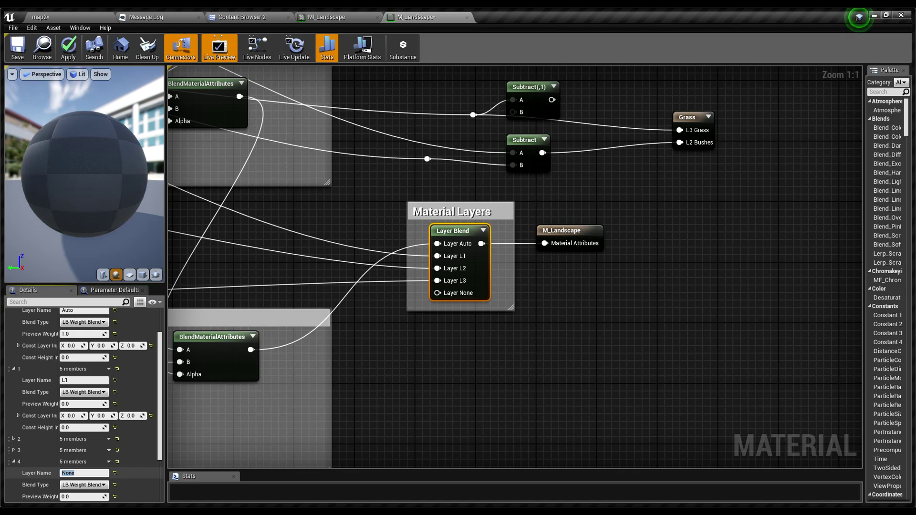
pyautogui.write('No')
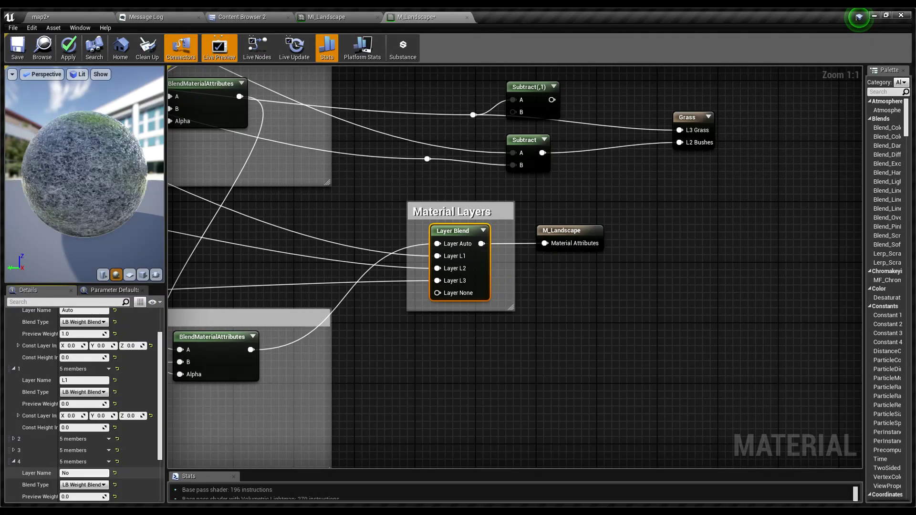
pyautogui.write(' Grass')
pyautogui.press('Return')
# Connect the output of the BlendMaterialAttributes node in the upper comment box to the Layer Blend's Layer No Grass input.
pyautogui.moveTo(443, 379); pyautogui.dragTo(410, 462, button='right')
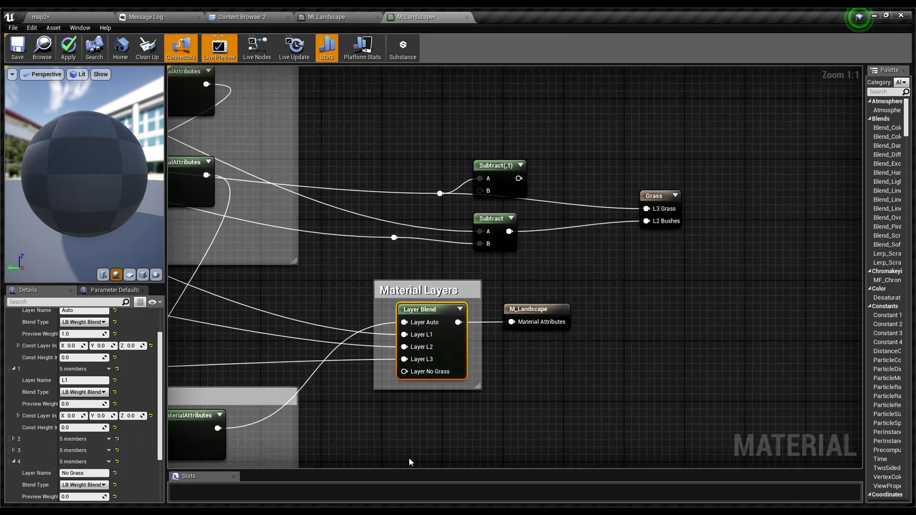
pyautogui.moveTo(459, 426); pyautogui.dragTo(541, 225, button='right')
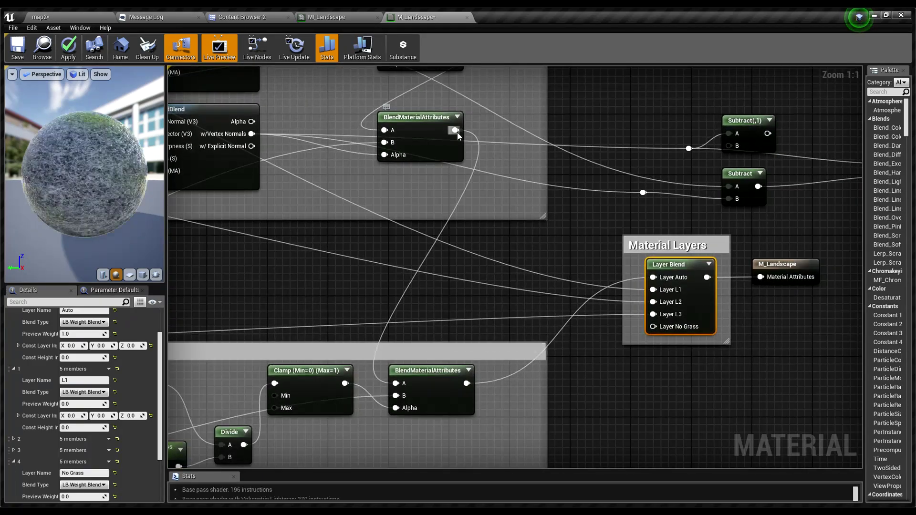
pyautogui.moveTo(457, 133); pyautogui.dragTo(654, 326)
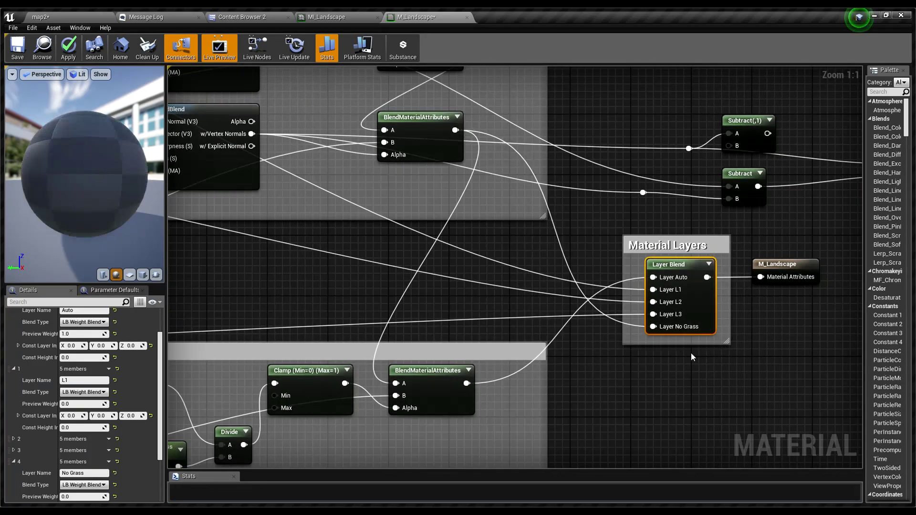
# Delete the unused Subtract(,1) node and shift the remaining Subtract node slightly farther from the Grass node.
pyautogui.moveTo(693, 357); pyautogui.dragTo(393, 337, button='right')
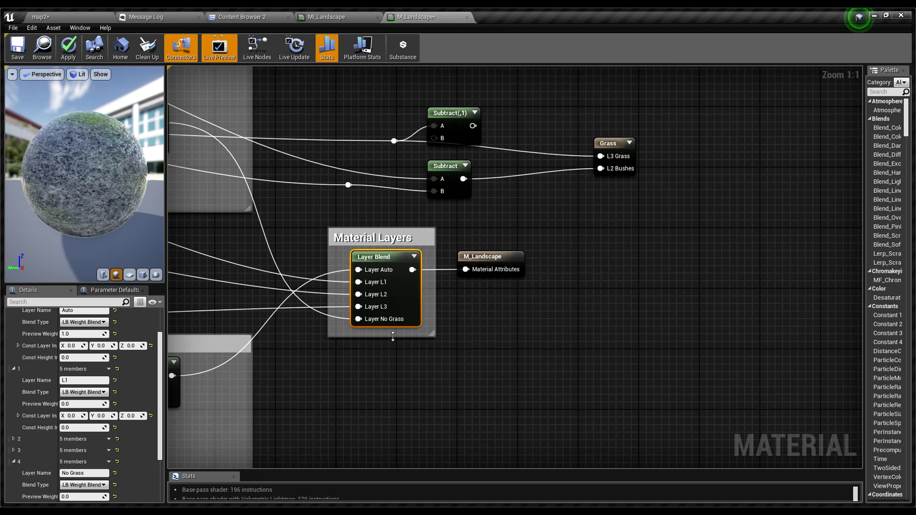
pyautogui.moveTo(459, 225); pyautogui.dragTo(480, 309, button='right')
pyautogui.click(479, 205)
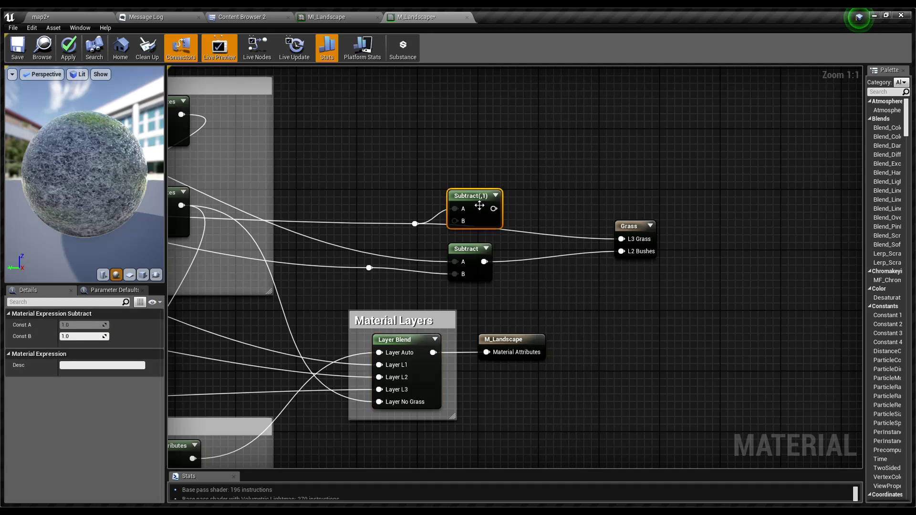
pyautogui.press('Delete')
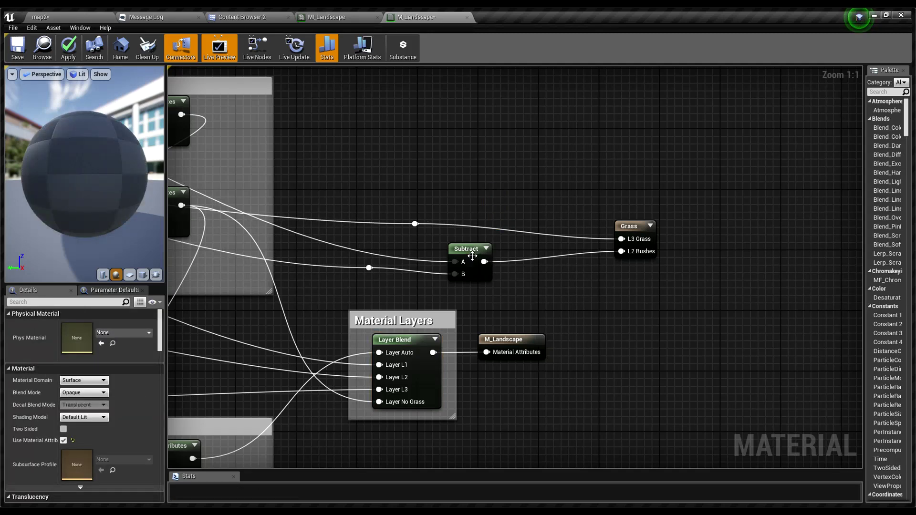
pyautogui.moveTo(472, 257); pyautogui.dragTo(435, 249)
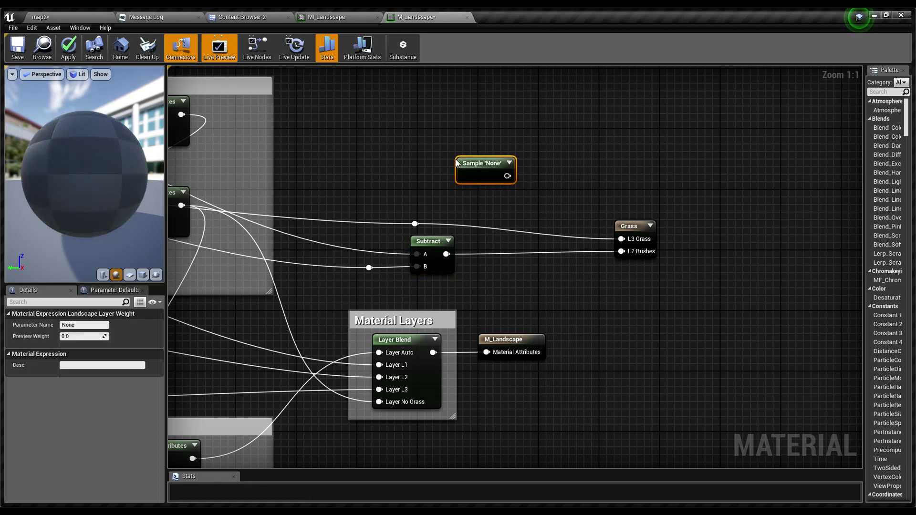
# Set the new landscape layer sample node's parameter name to No Grass and place the node above the Subtract node.
pyautogui.click(84, 325)
pyautogui.write('H:\\FFOutput')
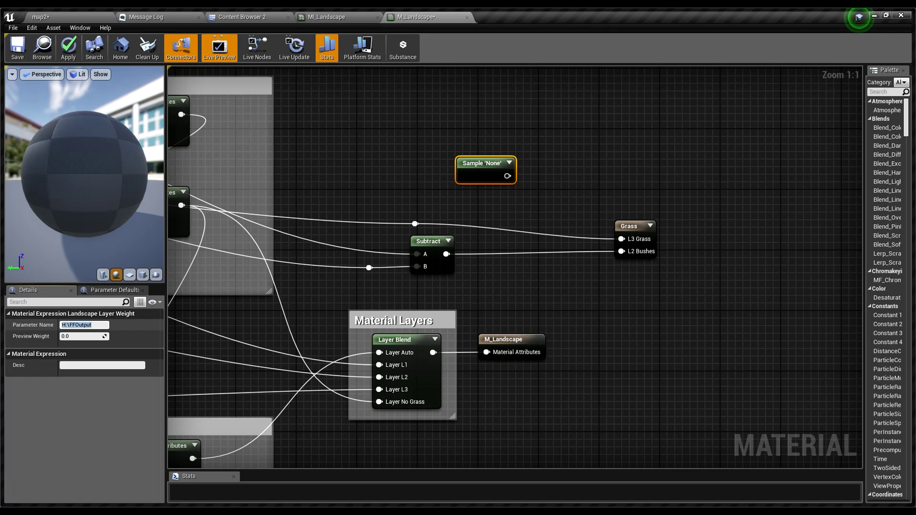
pyautogui.click(431, 366)
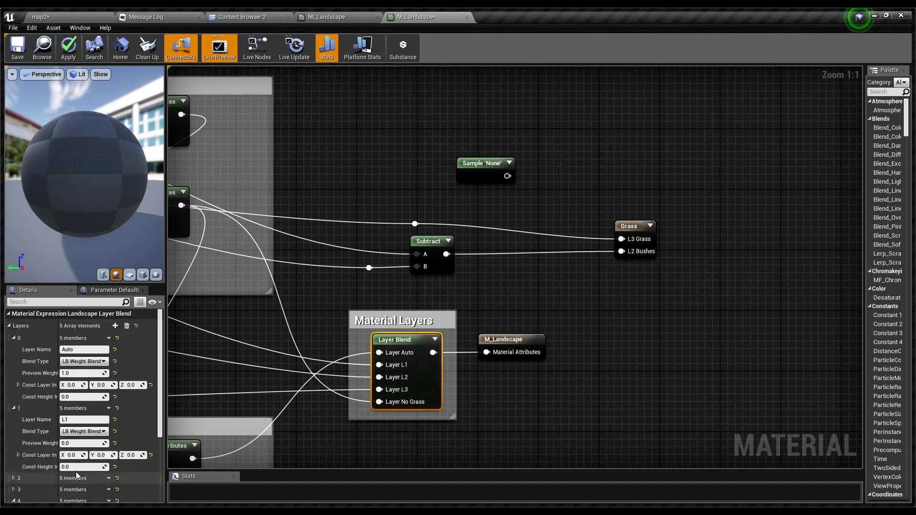
pyautogui.scroll(-5, 95, 415)
pyautogui.click(95, 414)
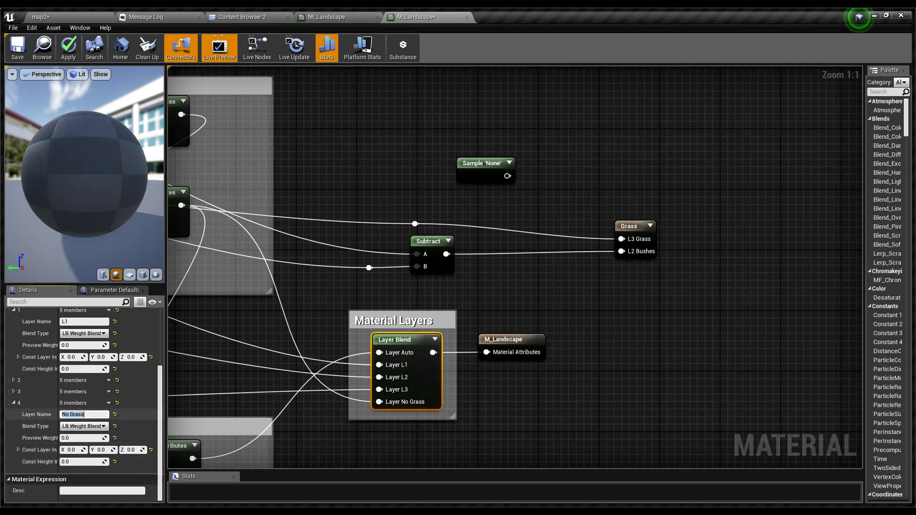
pyautogui.click(473, 164)
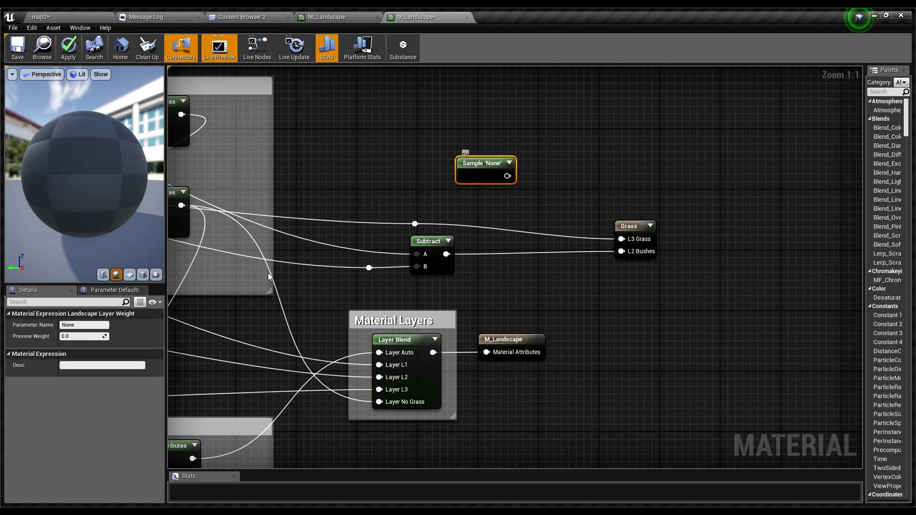
pyautogui.click(93, 325)
pyautogui.write('No Grass')
pyautogui.press('Return')
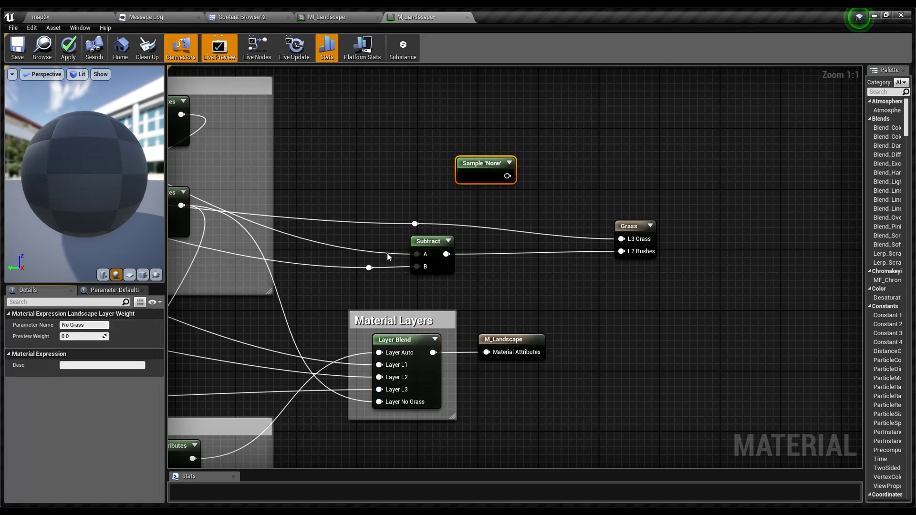
pyautogui.moveTo(467, 174); pyautogui.dragTo(414, 177)
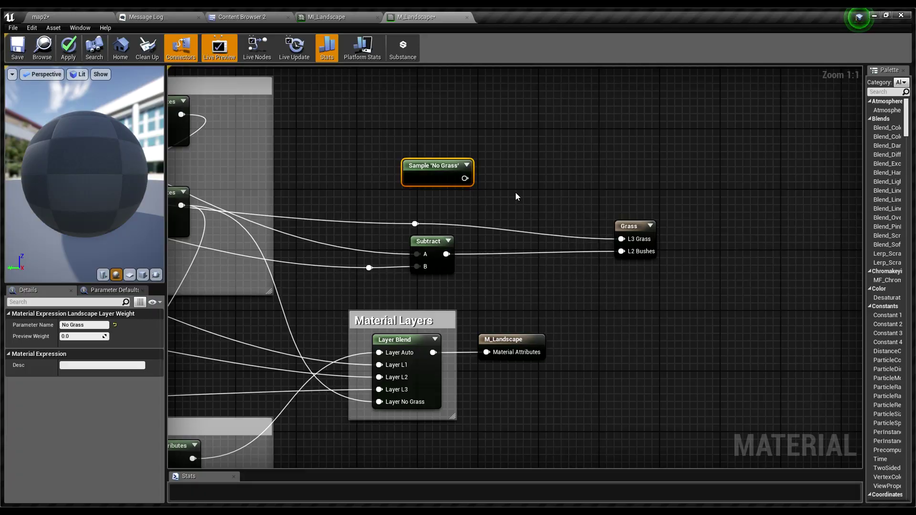
# Subtract the No Grass sample from the L3 grass mask with a new Subtract node, and connect its result to L3 Grass.
pyautogui.moveTo(515, 193); pyautogui.dragTo(507, 188, button='right')
pyautogui.moveTo(406, 219); pyautogui.dragTo(483, 197)
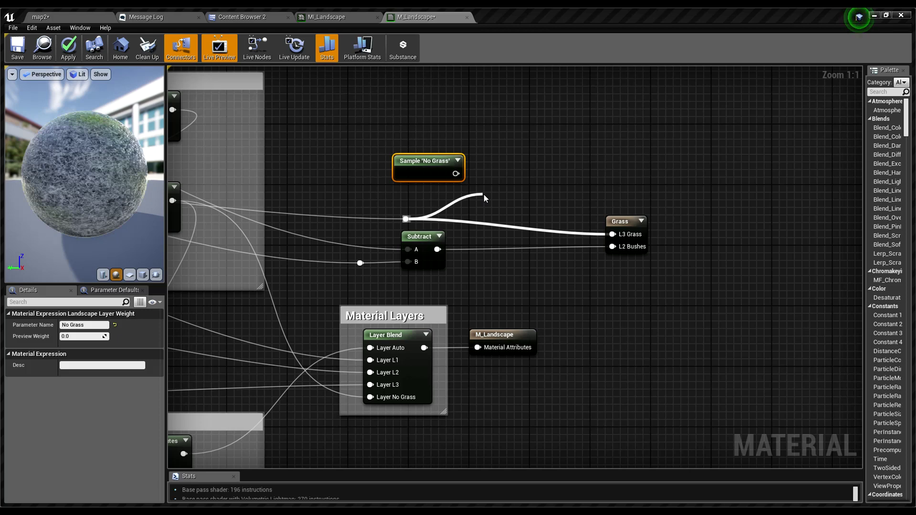
pyautogui.moveTo(483, 193); pyautogui.dragTo(613, 234)
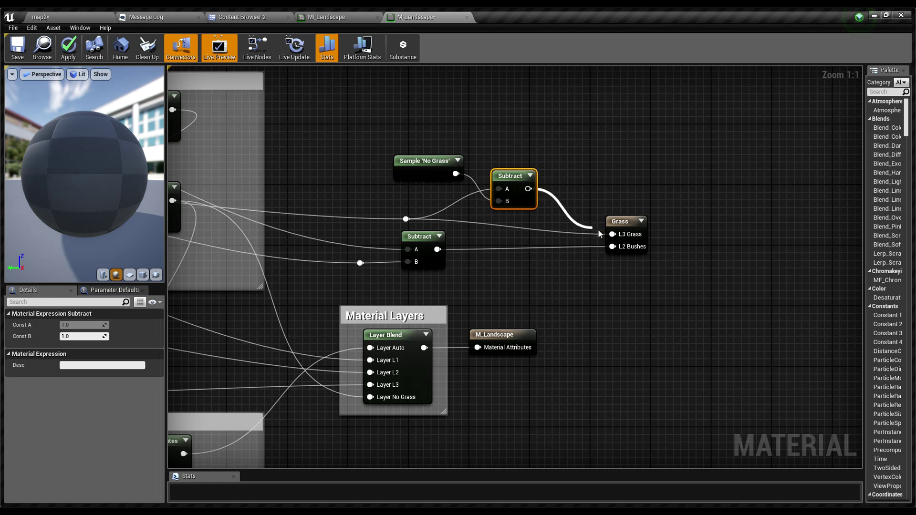
# Insert a second Subtract node between the existing Subtract and L2 Bushes, with the No Grass sample as its B input.
pyautogui.moveTo(509, 275); pyautogui.dragTo(529, 286, button='right')
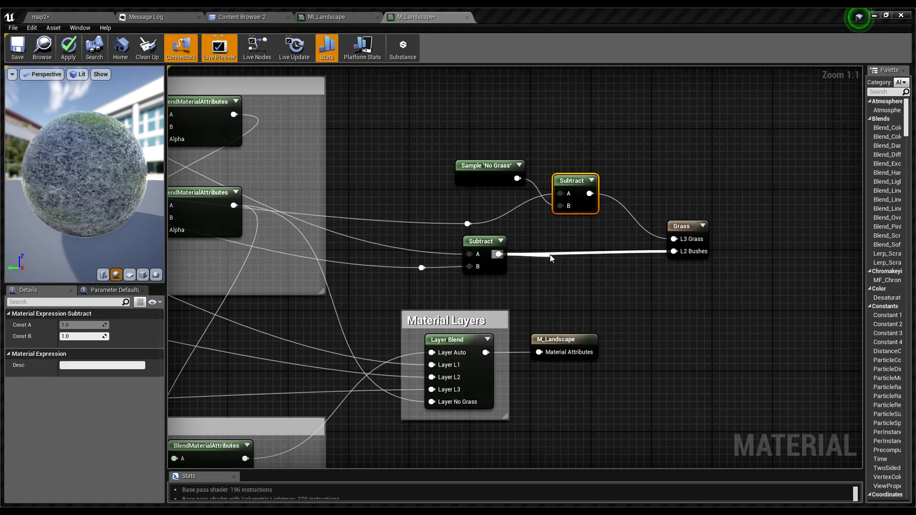
pyautogui.press('Return')
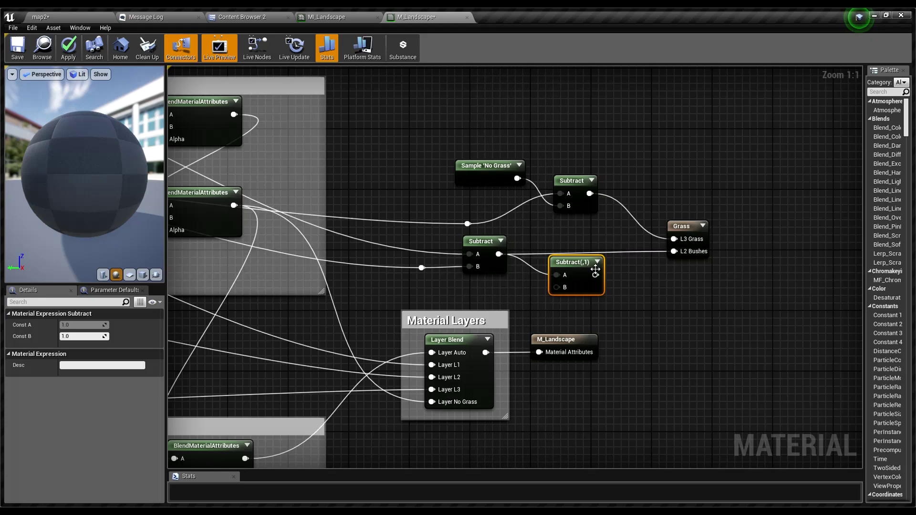
pyautogui.moveTo(595, 275); pyautogui.dragTo(674, 251)
pyautogui.moveTo(575, 262); pyautogui.dragTo(587, 249)
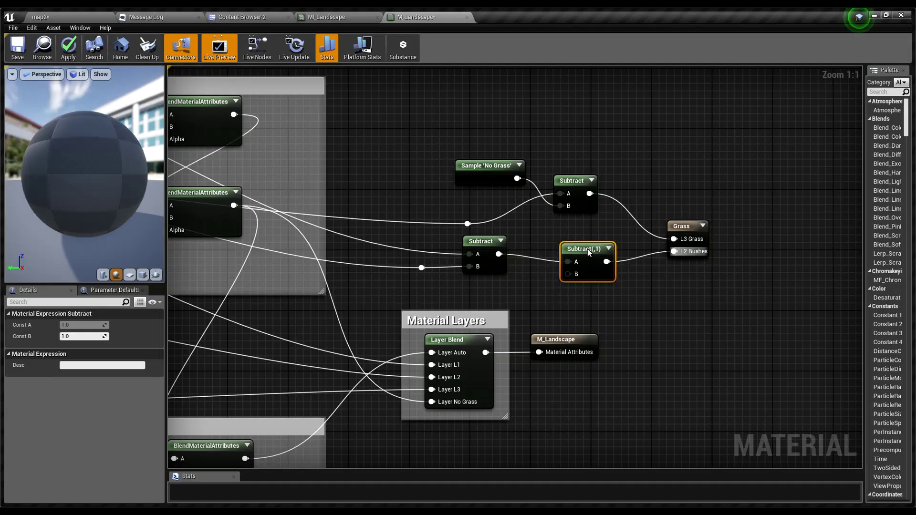
pyautogui.moveTo(518, 178); pyautogui.dragTo(588, 250)
pyautogui.moveTo(611, 294); pyautogui.dragTo(603, 293, button='right')
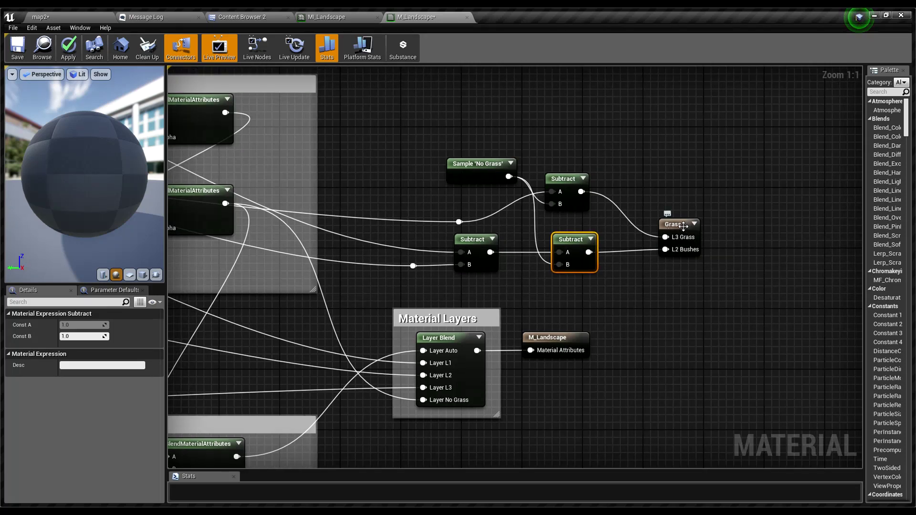
# Space the Grass output node and the No Grass sample node farther from the Subtract nodes, and apply the material changes.
pyautogui.moveTo(682, 226); pyautogui.dragTo(690, 226)
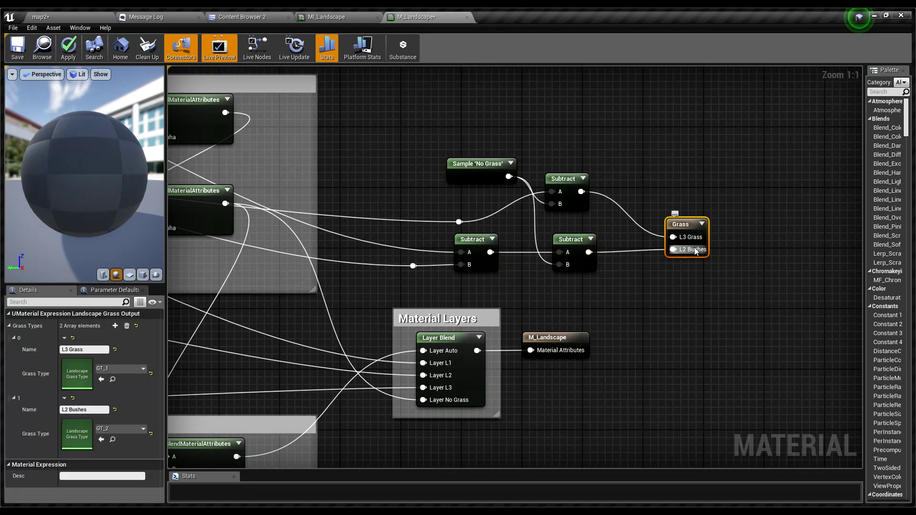
pyautogui.moveTo(659, 279); pyautogui.dragTo(709, 282, button='right')
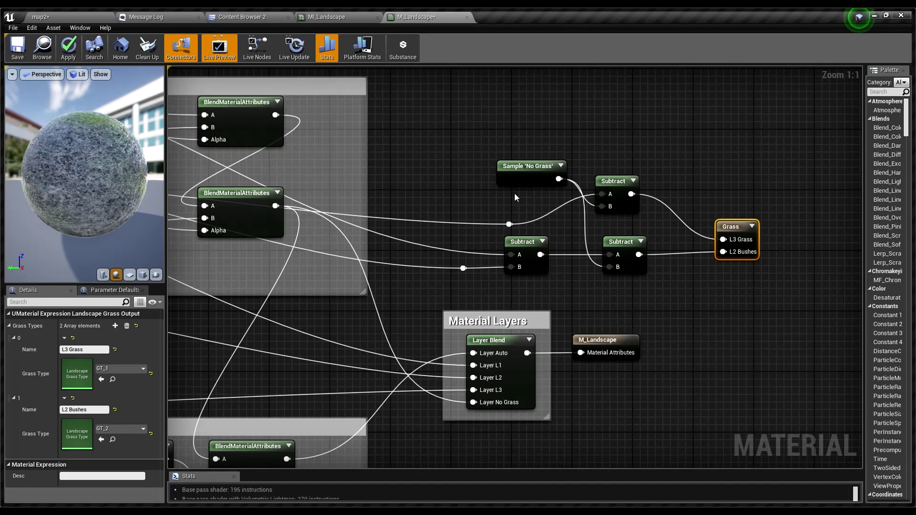
pyautogui.moveTo(522, 184); pyautogui.dragTo(491, 184)
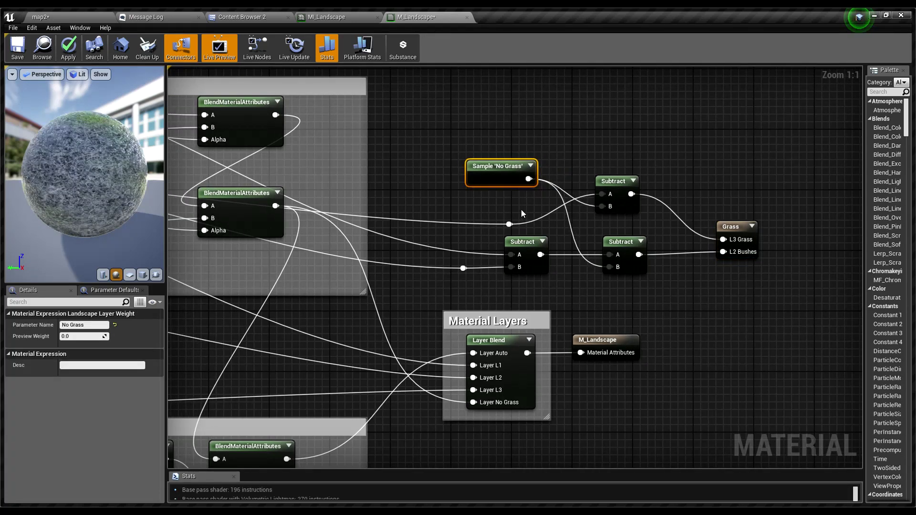
pyautogui.moveTo(524, 264); pyautogui.dragTo(493, 237, button='right')
pyautogui.moveTo(573, 265); pyautogui.dragTo(549, 264, button='right')
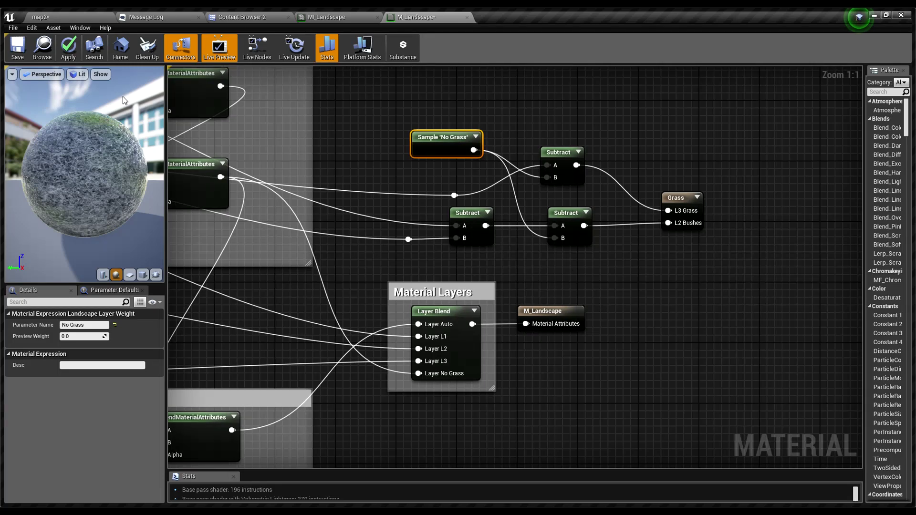
pyautogui.click(71, 52)
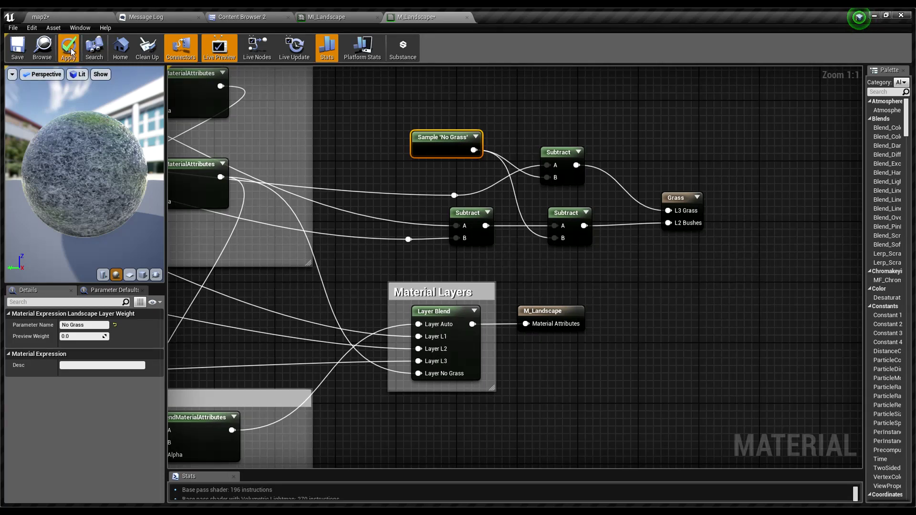
# In the map2 level, open landscape painting and select the No Grass target layer for painting.
pyautogui.click(41, 17)
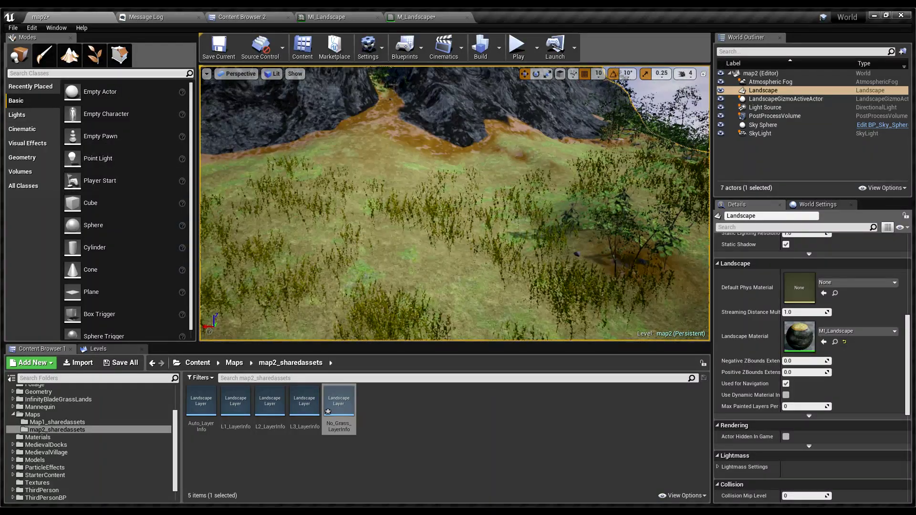
pyautogui.moveTo(287, 176); pyautogui.dragTo(315, 159, button='right')
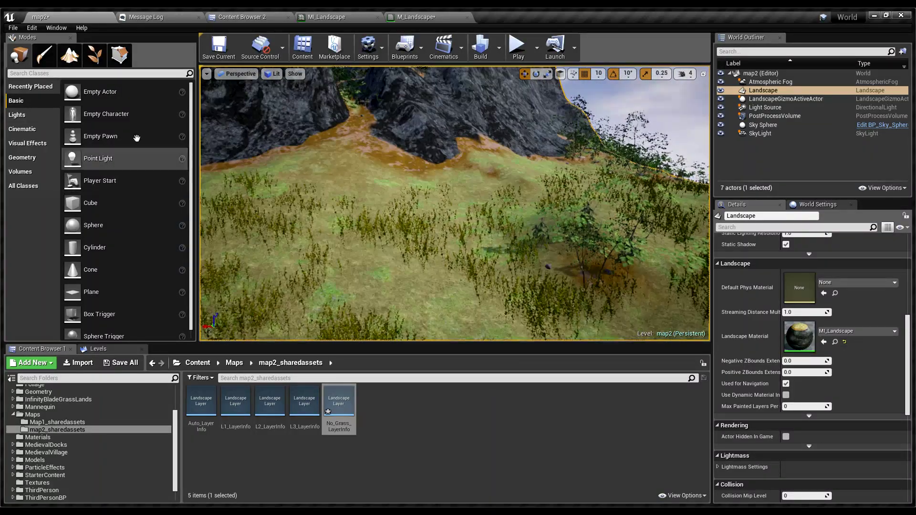
pyautogui.click(69, 55)
pyautogui.click(10, 261)
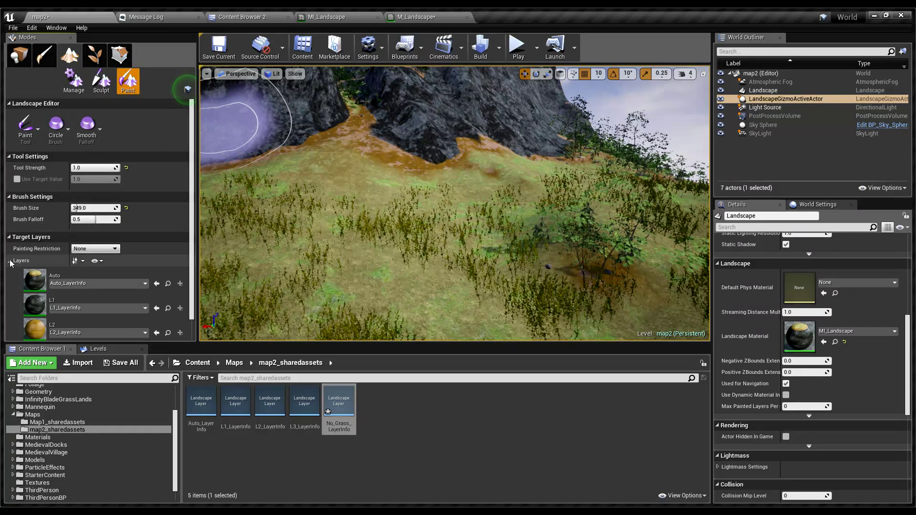
pyautogui.scroll(-3, 76, 263)
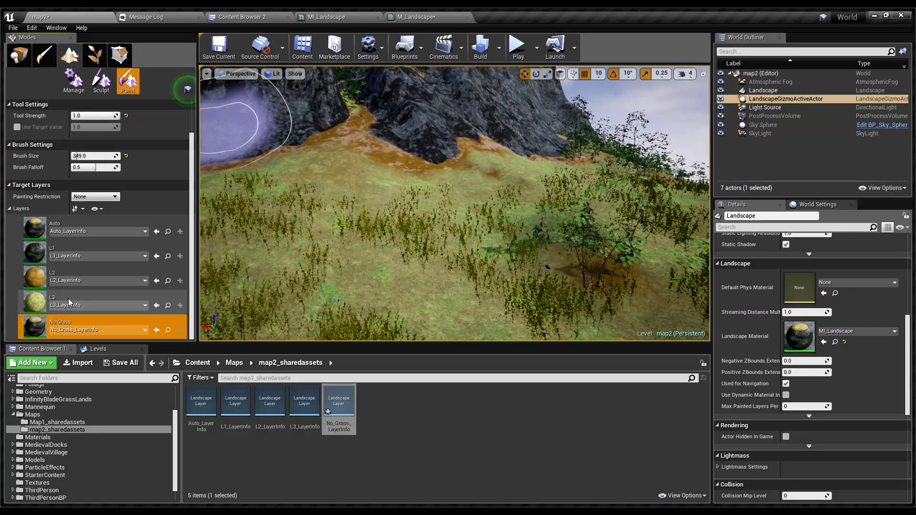
pyautogui.click(68, 299)
pyautogui.click(79, 322)
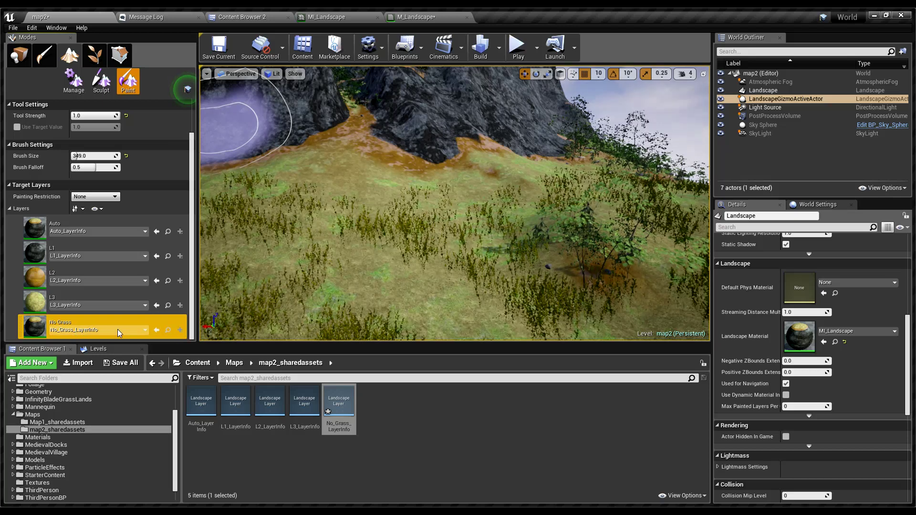
pyautogui.click(76, 331)
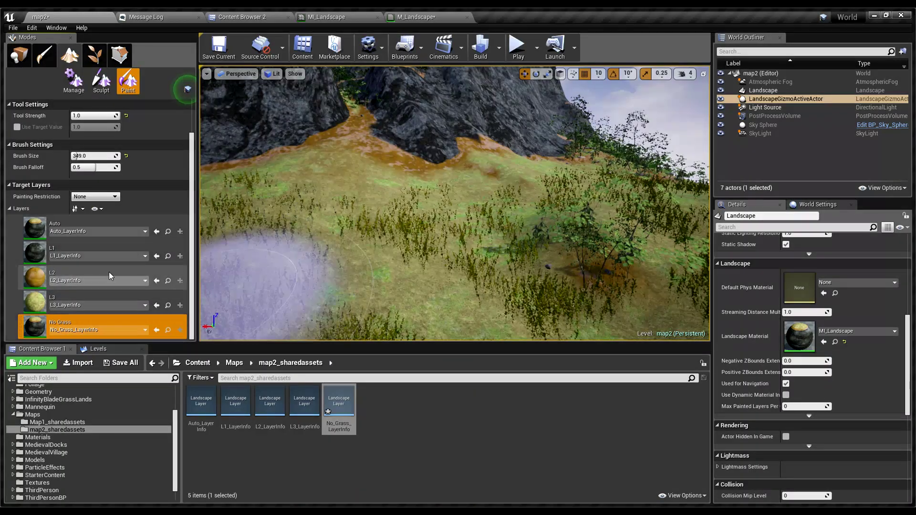
# Paint the No Grass layer over the grassy slope at the foot of the cliffs to clear its grass and bushes.
pyautogui.moveTo(415, 230)
pyautogui.mouseDown(button='right')
pyautogui.moveTo(444, 227)
pyautogui.moveTo(434, 224)
pyautogui.moveTo(450, 239)
pyautogui.moveTo(460, 214)
pyautogui.moveTo(449, 220)
pyautogui.mouseUp(button='right')
pyautogui.press('d')
pyautogui.press('w')
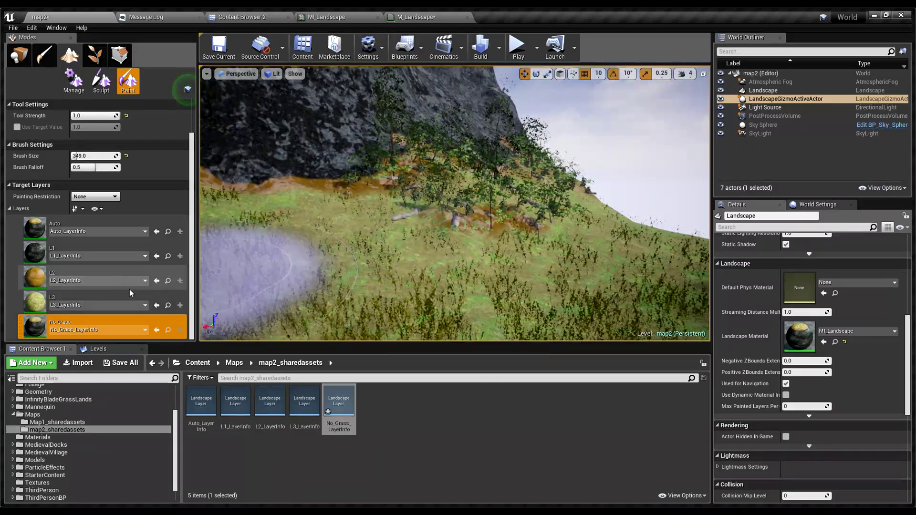
pyautogui.click(89, 224)
pyautogui.moveTo(491, 266)
pyautogui.mouseDown(button='right')
pyautogui.moveTo(468, 222)
pyautogui.moveTo(409, 204)
pyautogui.moveTo(368, 262)
pyautogui.moveTo(466, 236)
pyautogui.mouseUp(button='right')
pyautogui.press('w')
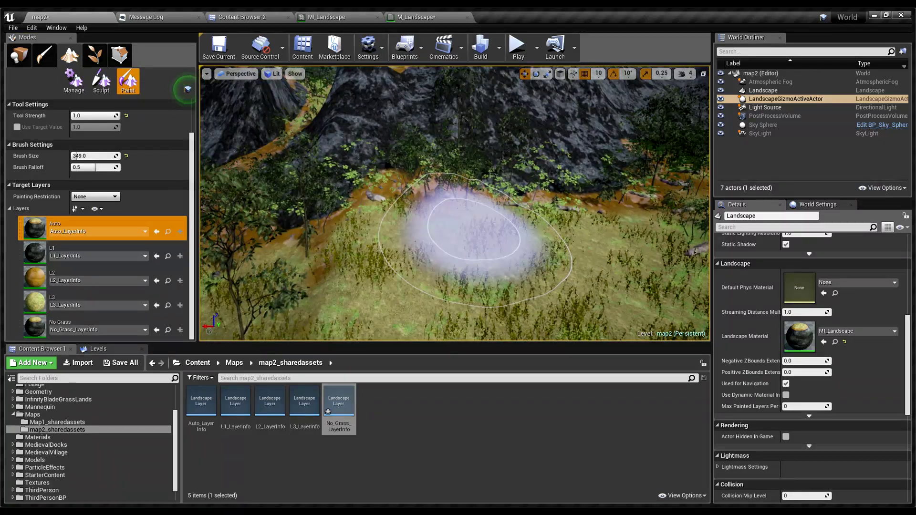
pyautogui.click(88, 320)
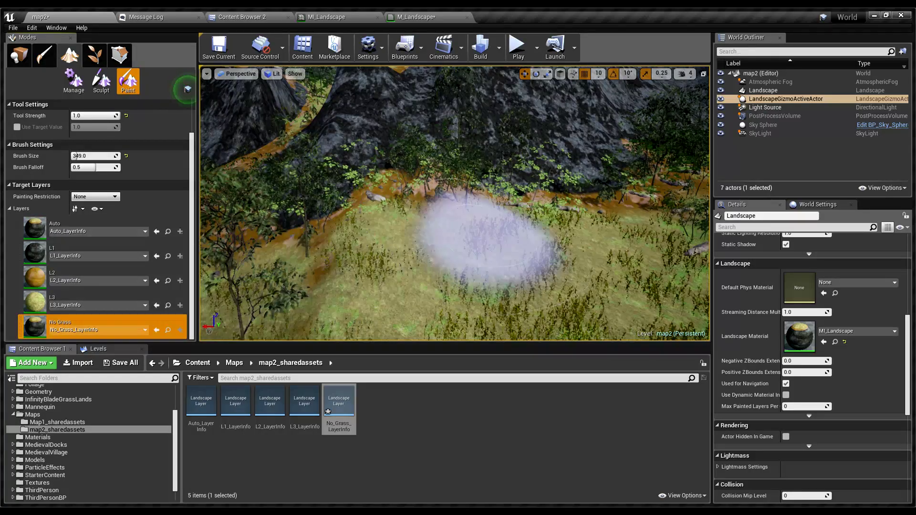
pyautogui.moveTo(494, 244)
pyautogui.mouseDown()
pyautogui.moveTo(505, 257)
pyautogui.moveTo(448, 206)
pyautogui.mouseUp()
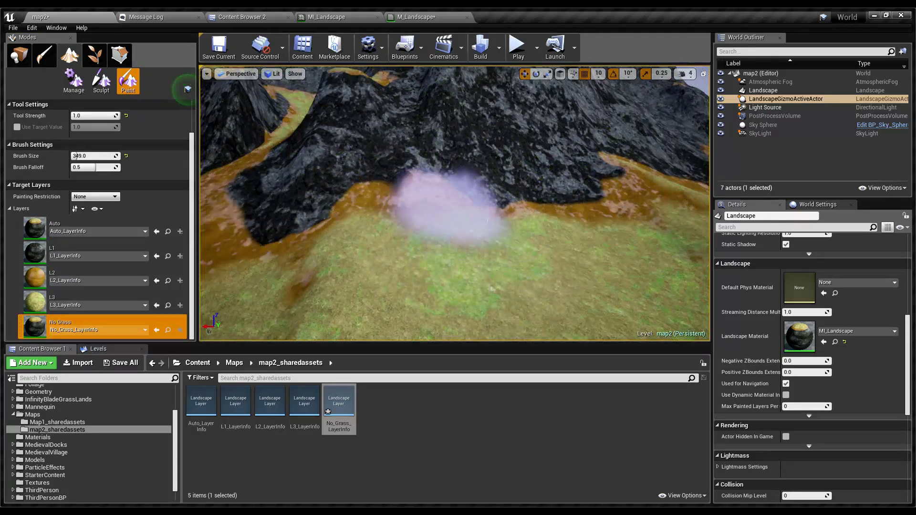
pyautogui.press('w')
pyautogui.moveTo(447, 206); pyautogui.dragTo(452, 219, button='right')
pyautogui.moveTo(549, 224); pyautogui.dragTo(556, 227)
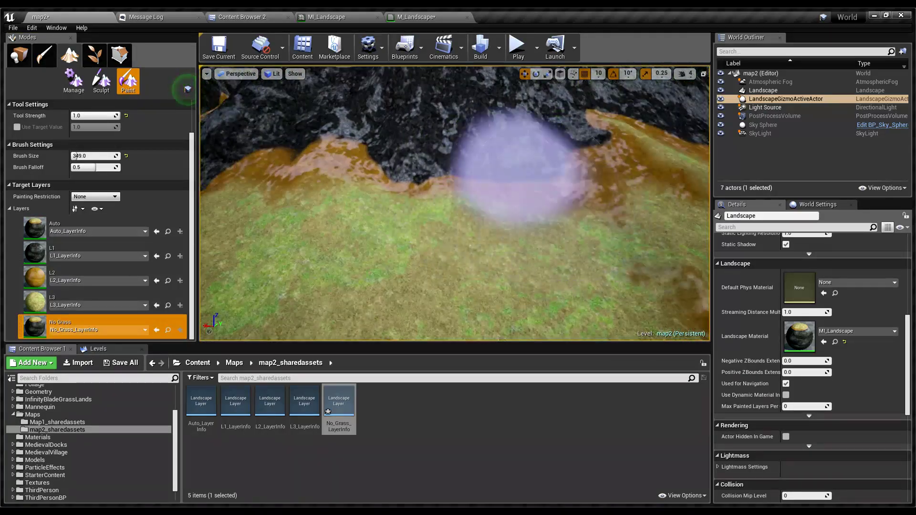
pyautogui.moveTo(515, 167); pyautogui.dragTo(482, 205, button='right')
pyautogui.moveTo(483, 205); pyautogui.dragTo(351, 224)
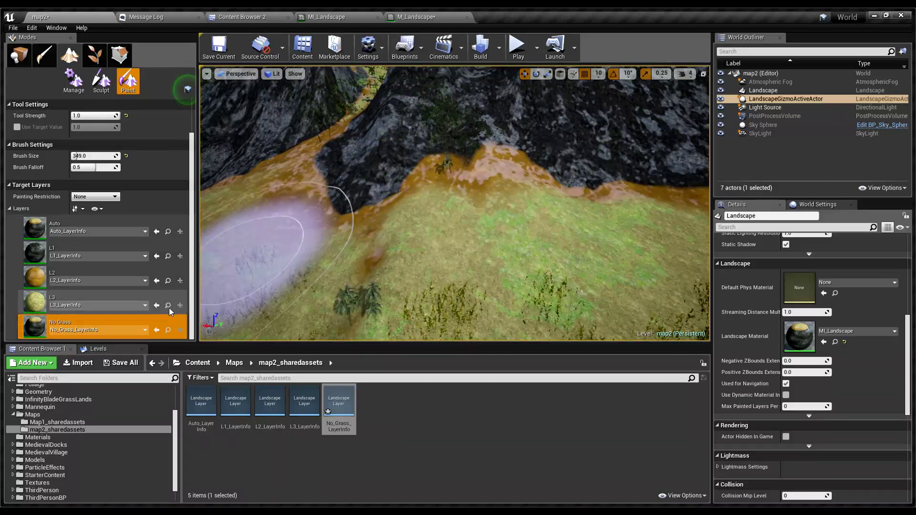
# Examine the landscape around the painted slope to check where grass and bushes are removed.
pyautogui.moveTo(420, 244); pyautogui.dragTo(477, 238, button='right')
pyautogui.press('a')
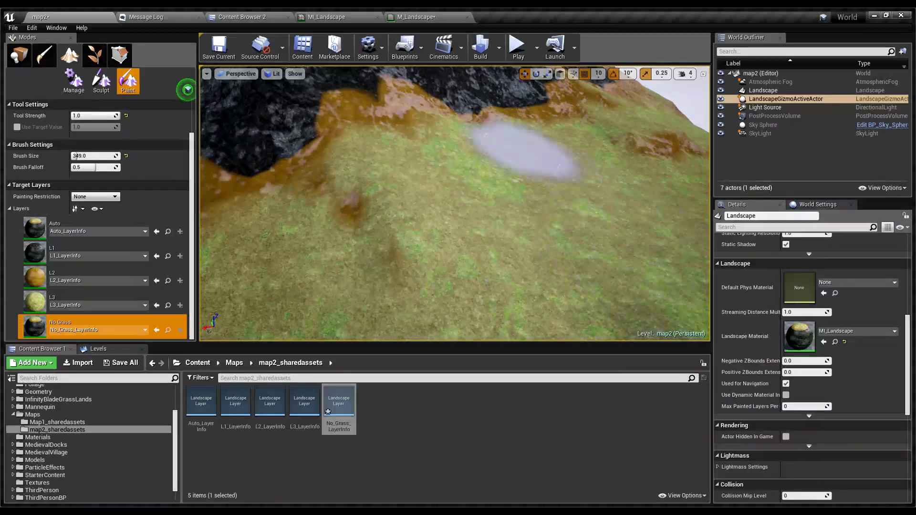
pyautogui.press('w')
pyautogui.moveTo(480, 239)
pyautogui.mouseDown(button='right')
pyautogui.moveTo(492, 239)
pyautogui.moveTo(491, 257)
pyautogui.moveTo(492, 238)
pyautogui.moveTo(558, 210)
pyautogui.mouseUp(button='right')
pyautogui.press('s')
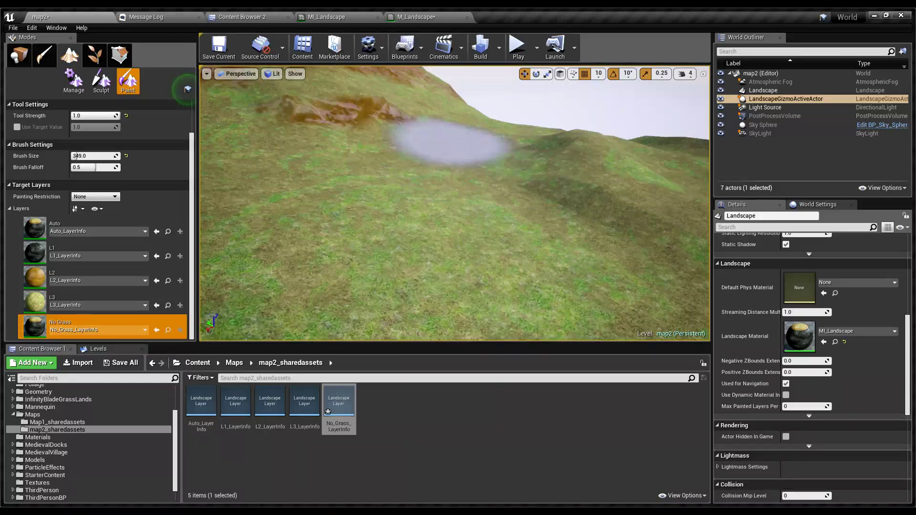
pyautogui.moveTo(477, 157); pyautogui.dragTo(487, 175, button='right')
pyautogui.press('d')
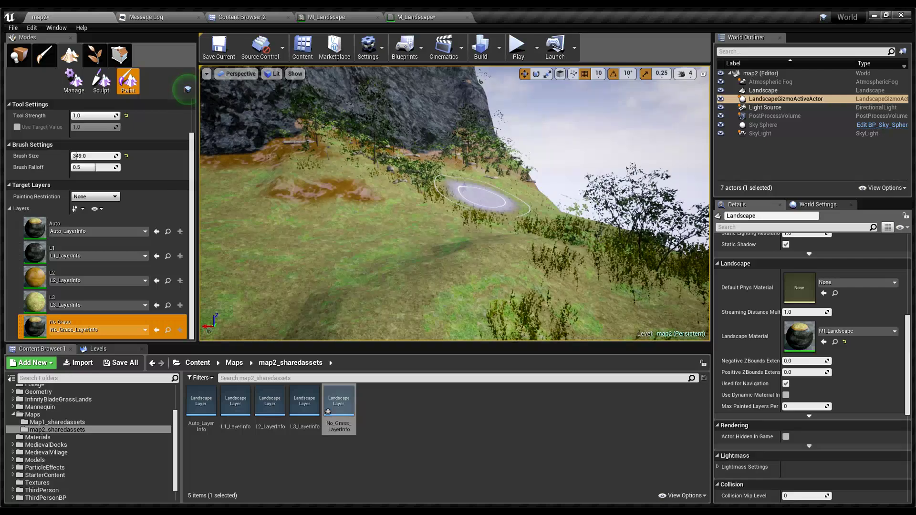
pyautogui.moveTo(482, 198)
pyautogui.mouseDown(button='right')
pyautogui.moveTo(496, 191)
pyautogui.moveTo(483, 205)
pyautogui.mouseUp(button='right')
pyautogui.moveTo(403, 241)
pyautogui.mouseDown(button='right')
pyautogui.moveTo(530, 237)
pyautogui.moveTo(558, 251)
pyautogui.mouseUp(button='right')
pyautogui.press('w')
pyautogui.moveTo(432, 232); pyautogui.dragTo(459, 232, button='right')
pyautogui.moveTo(246, 286); pyautogui.dragTo(249, 267, button='right')
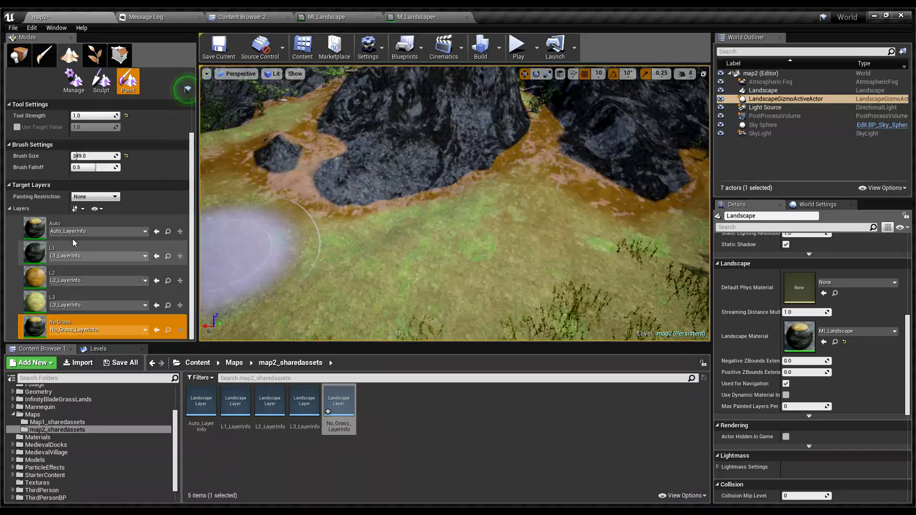
# Paint the Auto layer over the cleared ground beside the rocks to bring the grass and bushes back.
pyautogui.click(88, 225)
pyautogui.moveTo(436, 225); pyautogui.dragTo(386, 208)
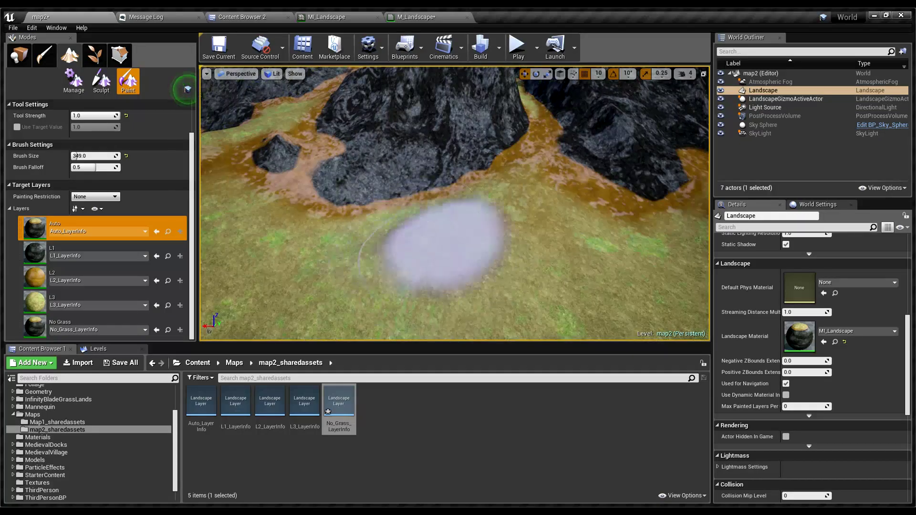
pyautogui.moveTo(441, 246)
pyautogui.mouseDown()
pyautogui.moveTo(287, 148)
pyautogui.moveTo(279, 125)
pyautogui.mouseUp()
pyautogui.moveTo(279, 125); pyautogui.dragTo(382, 131, button='right')
pyautogui.moveTo(525, 243)
pyautogui.mouseDown()
pyautogui.moveTo(544, 251)
pyautogui.moveTo(477, 266)
pyautogui.mouseUp()
pyautogui.moveTo(477, 266); pyautogui.dragTo(405, 284, button='right')
# Leave landscape painting and return the level editor to Place mode.
pyautogui.moveTo(408, 224)
pyautogui.mouseDown(button='right')
pyautogui.moveTo(409, 186)
pyautogui.moveTo(367, 202)
pyautogui.moveTo(434, 238)
pyautogui.mouseUp(button='right')
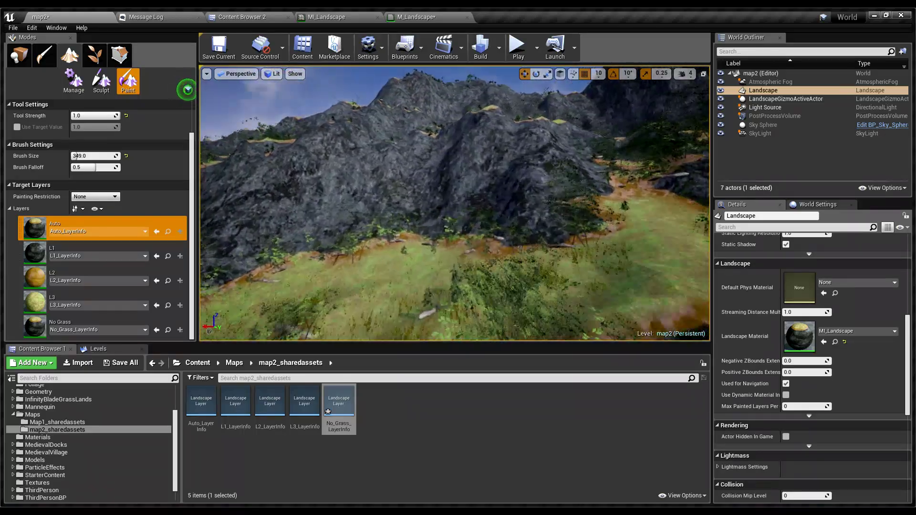
pyautogui.press('w')
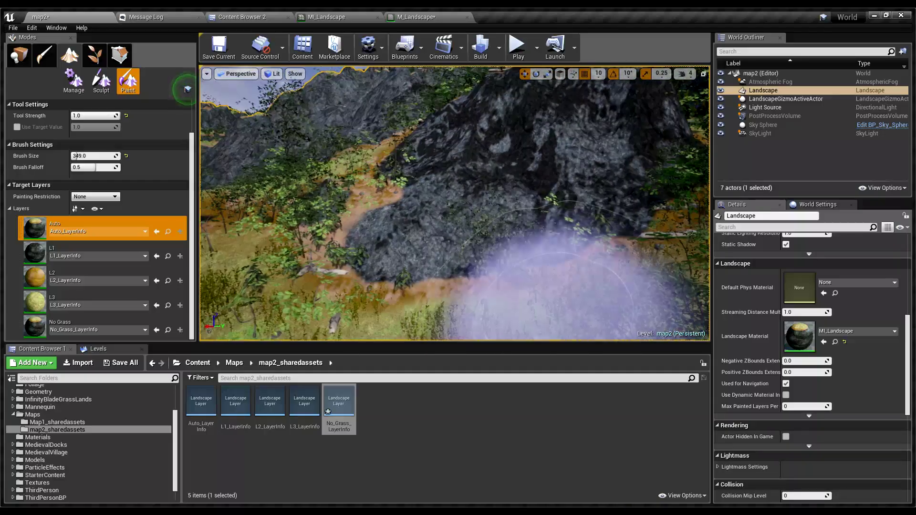
pyautogui.click(19, 55)
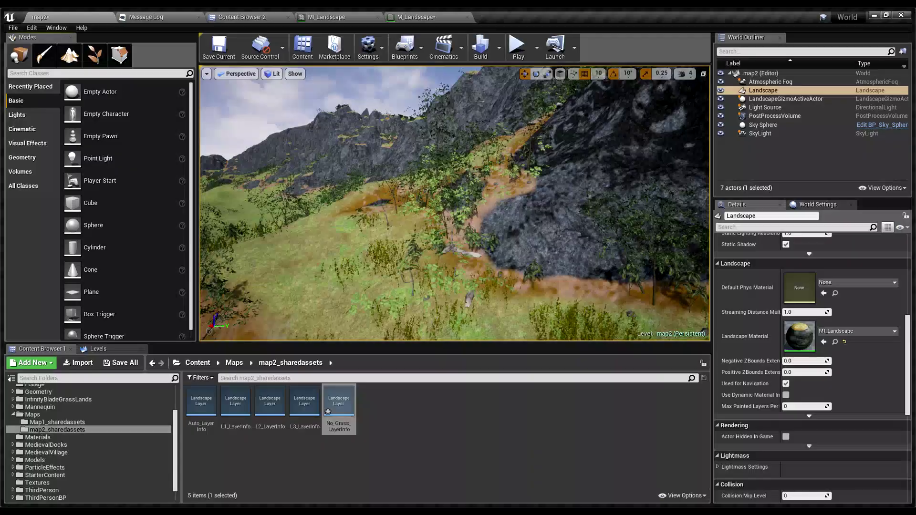